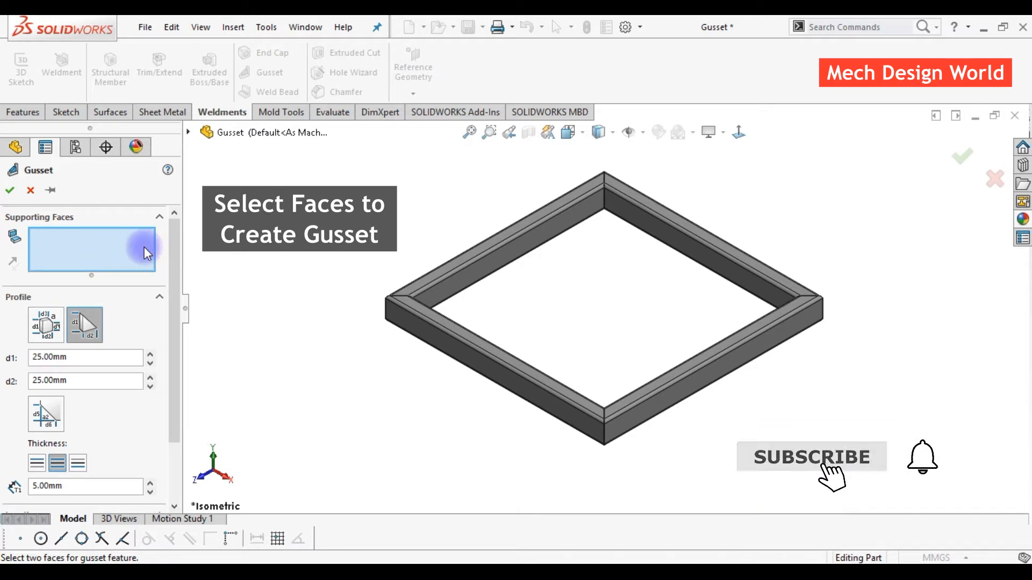
# - Select the two inner tube faces meeting at the frame's far corner as the gusset's supporting faces
pyautogui.scroll(-4, 604, 207)
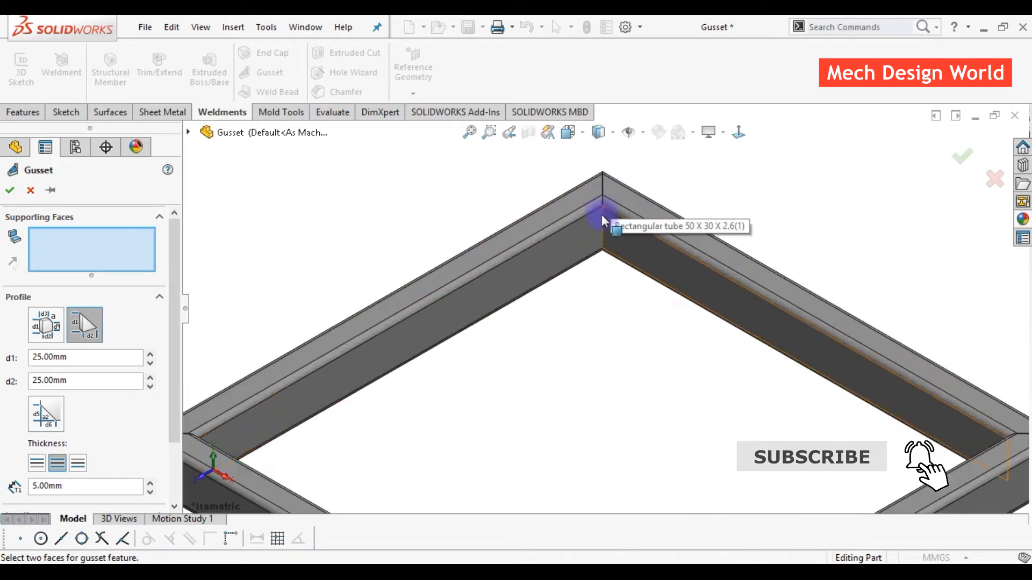
pyautogui.click(577, 246)
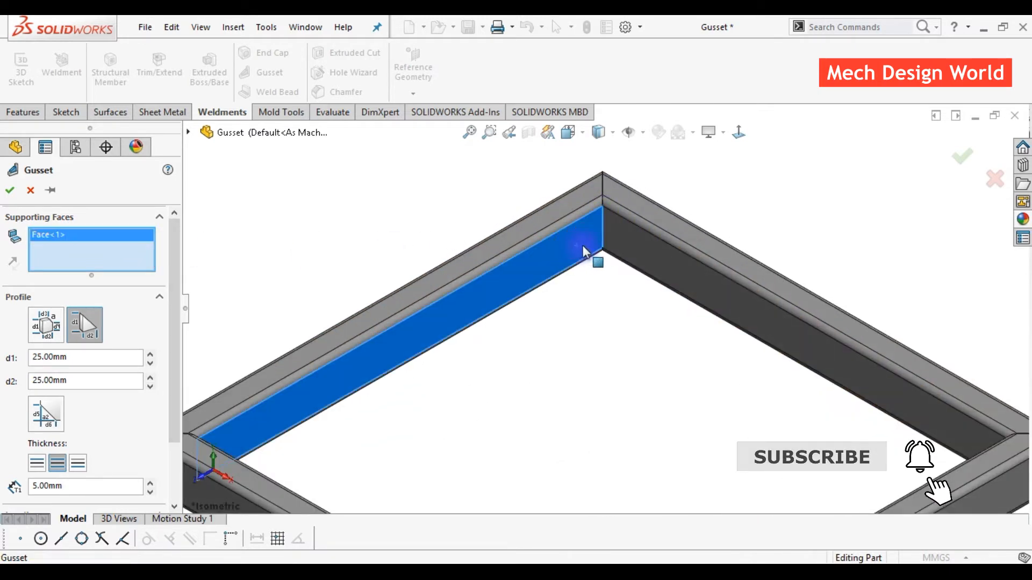
pyautogui.click(611, 242)
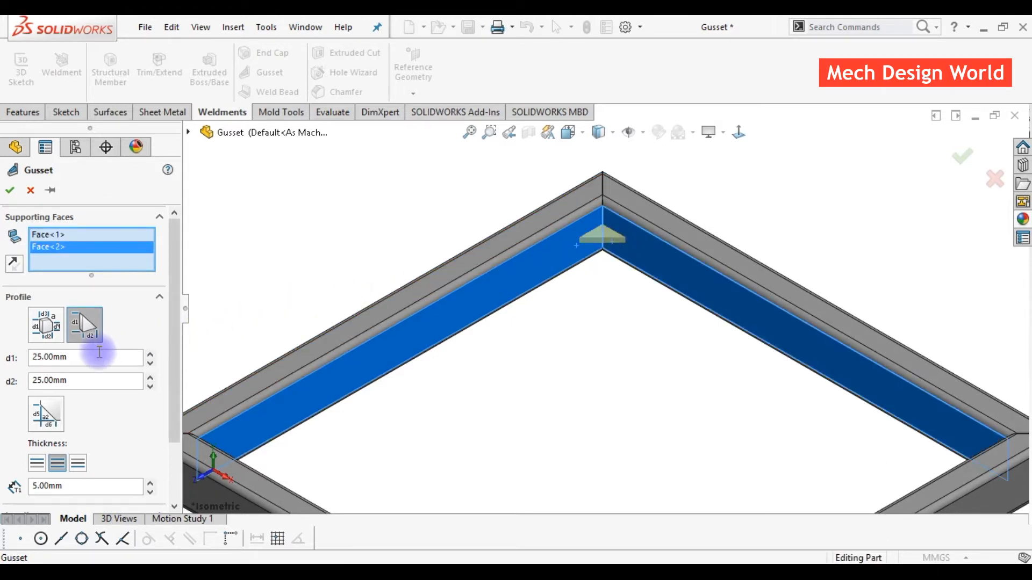
# - Set the triangular gusset profile distances d1 and d2 to 100 mm each
pyautogui.doubleClick(75, 357)
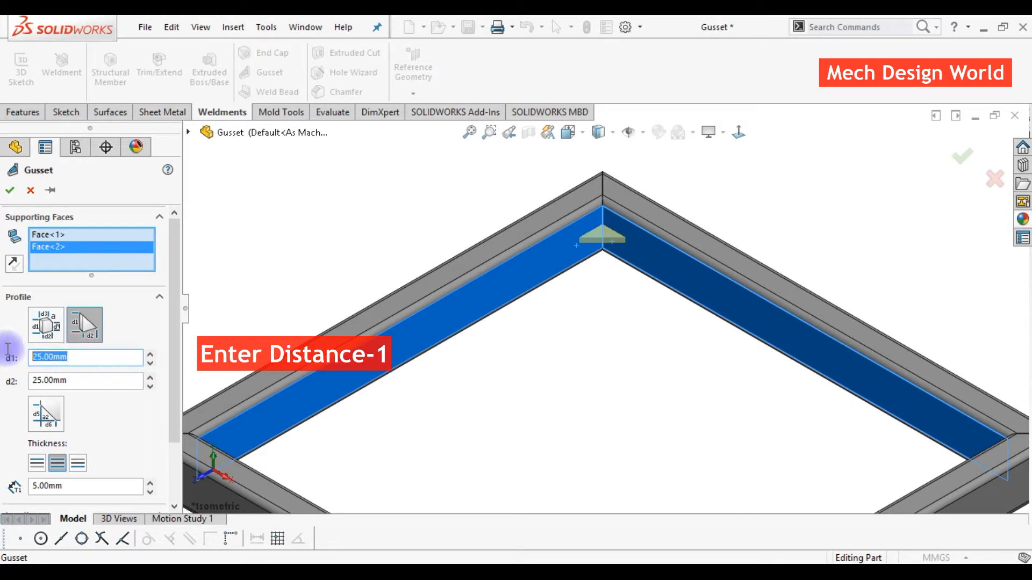
pyautogui.write('100')
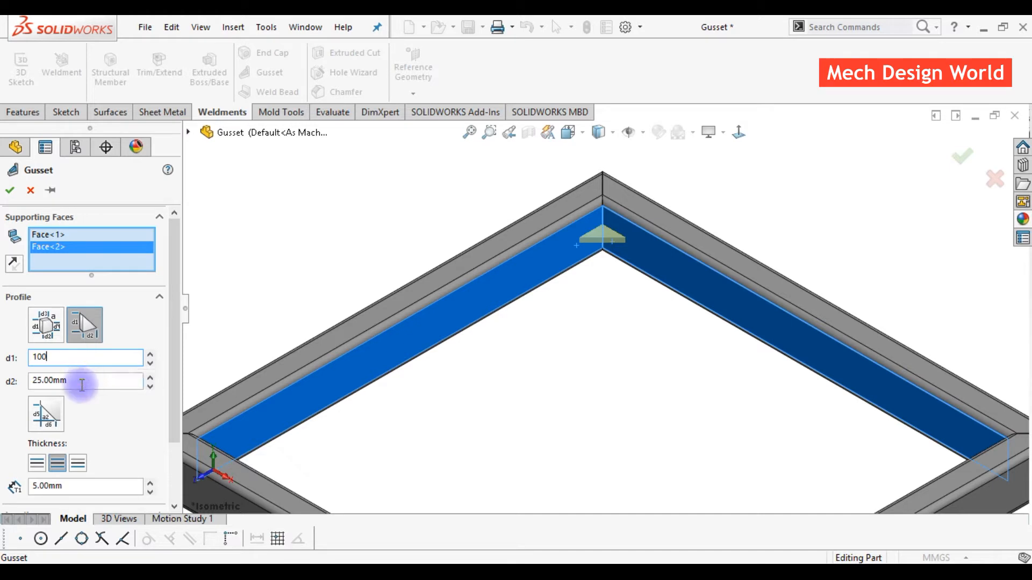
pyautogui.doubleClick(35, 381)
pyautogui.write('100')
pyautogui.press('Return')
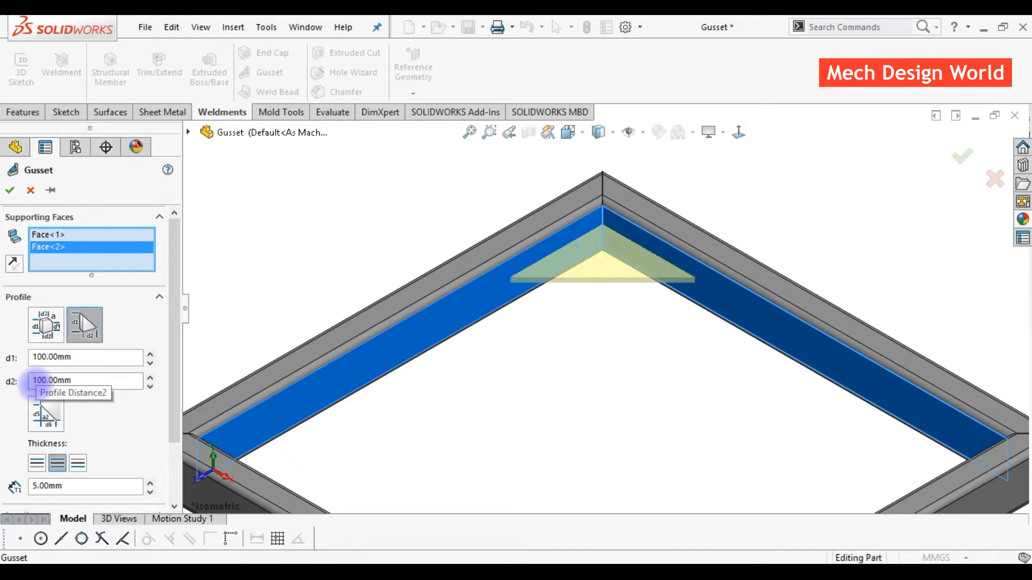
# - Try the gusset's thickness side as inner side, both sides and outer side
pyautogui.moveTo(173, 359); pyautogui.dragTo(165, 427)
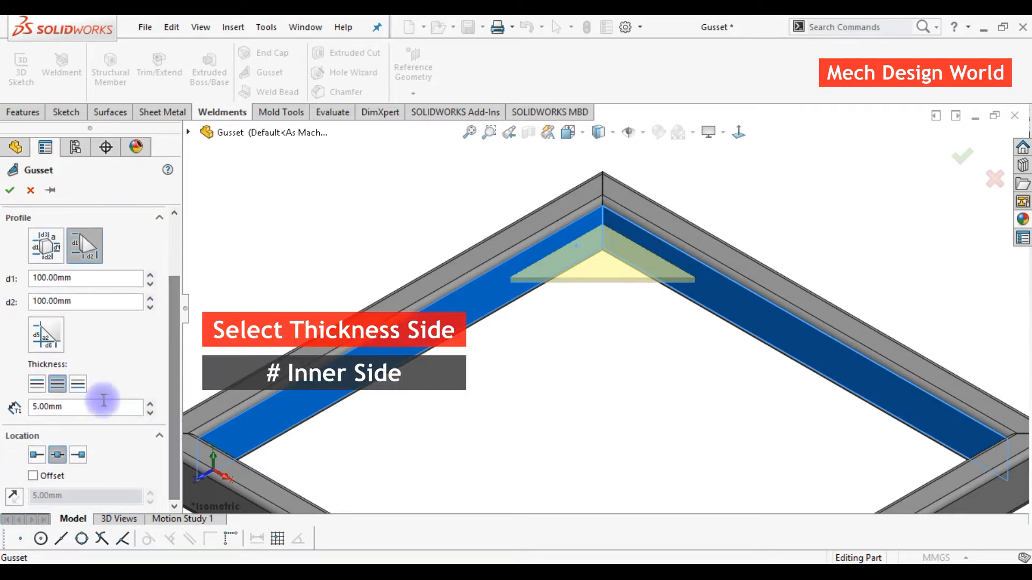
pyautogui.click(39, 386)
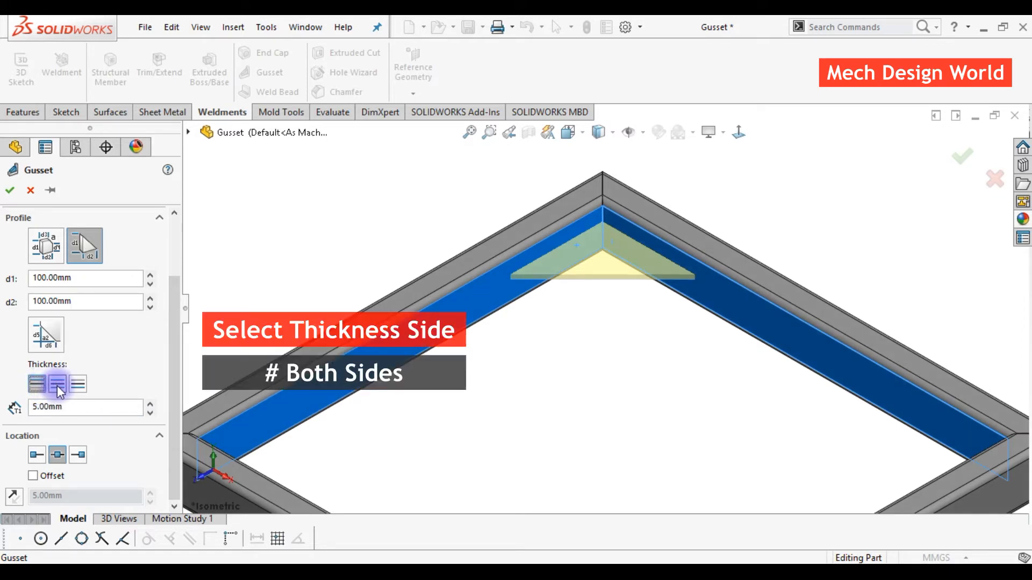
pyautogui.click(57, 385)
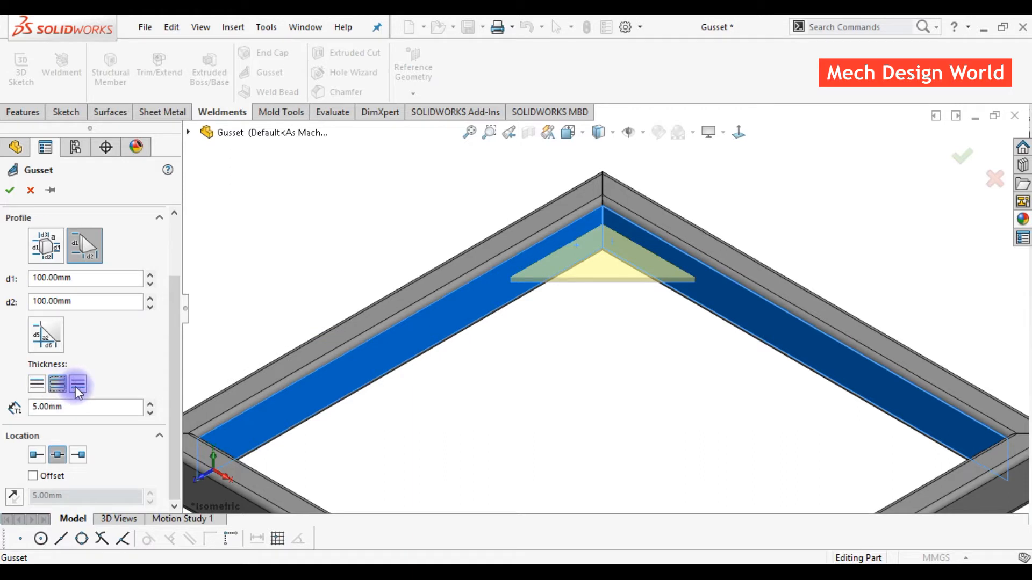
pyautogui.click(77, 387)
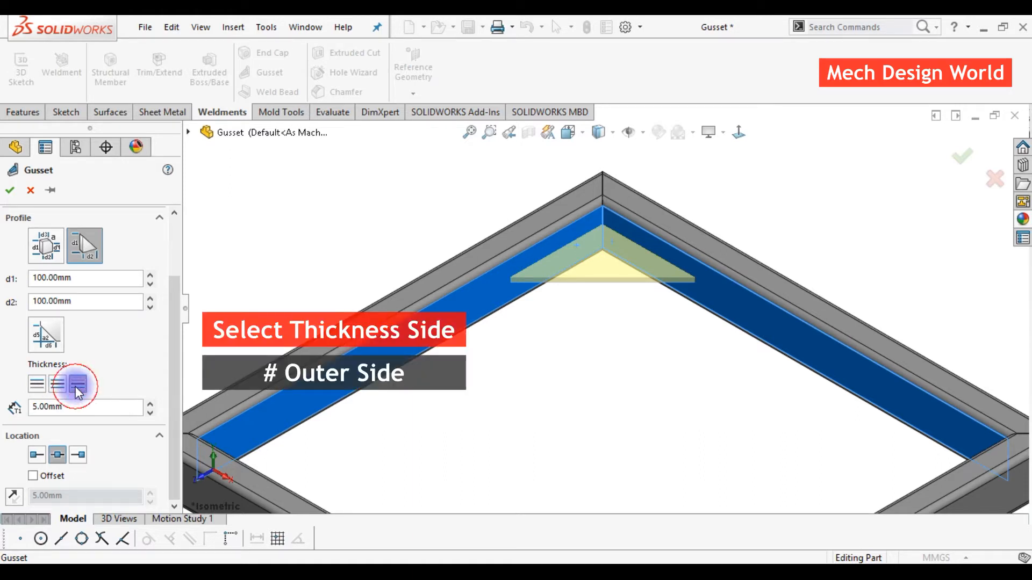
# - Set the gusset's thickness to 8 mm and apply it to both sides
pyautogui.moveTo(74, 407); pyautogui.dragTo(34, 407)
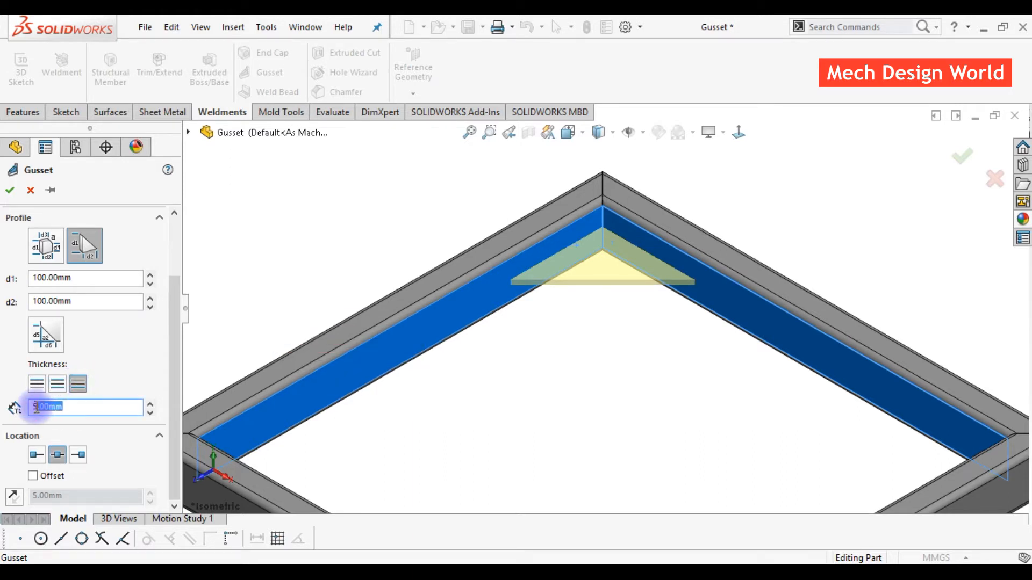
pyautogui.press('BackSpace')
pyautogui.write('8')
pyautogui.press('Return')
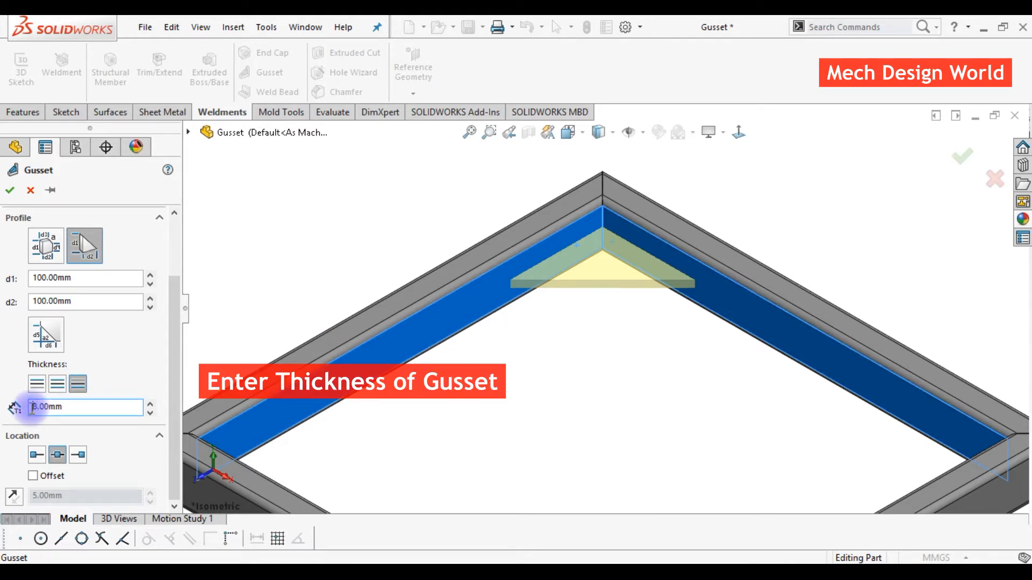
pyautogui.click(57, 385)
# - Cycle the gusset's location through start point and mid point, finishing at the end point
pyautogui.moveTo(173, 407); pyautogui.dragTo(173, 409)
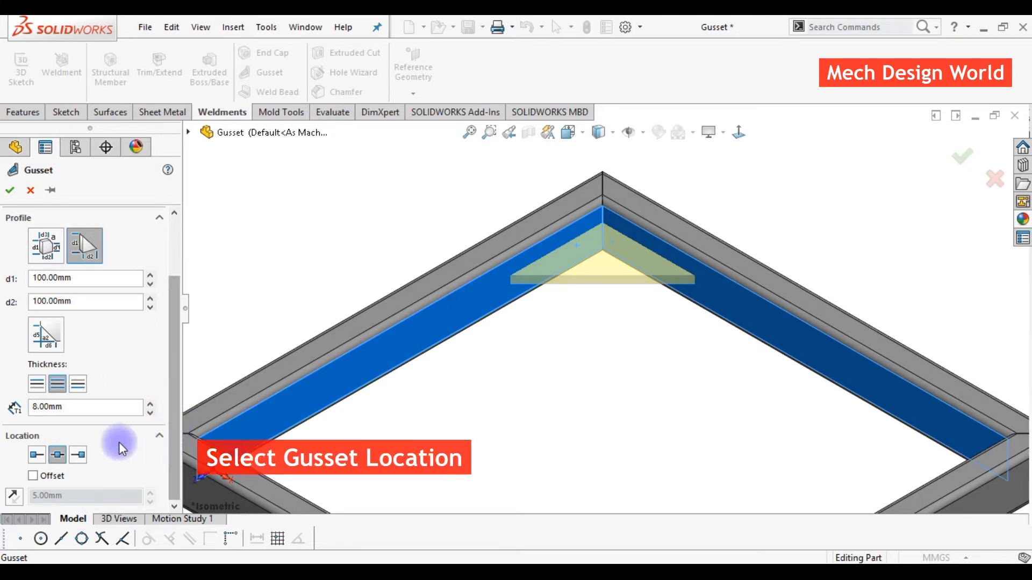
pyautogui.click(36, 455)
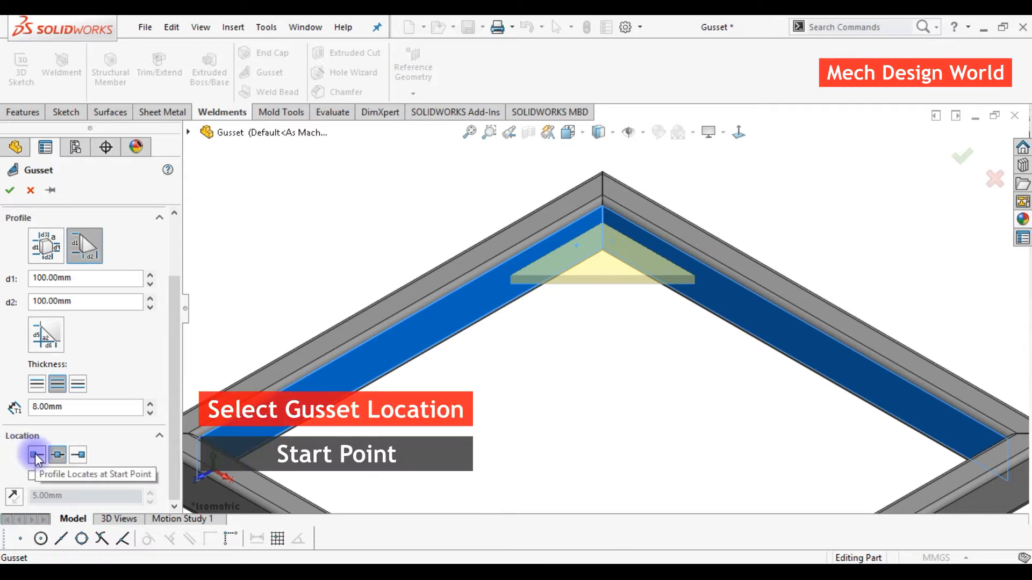
pyautogui.click(34, 456)
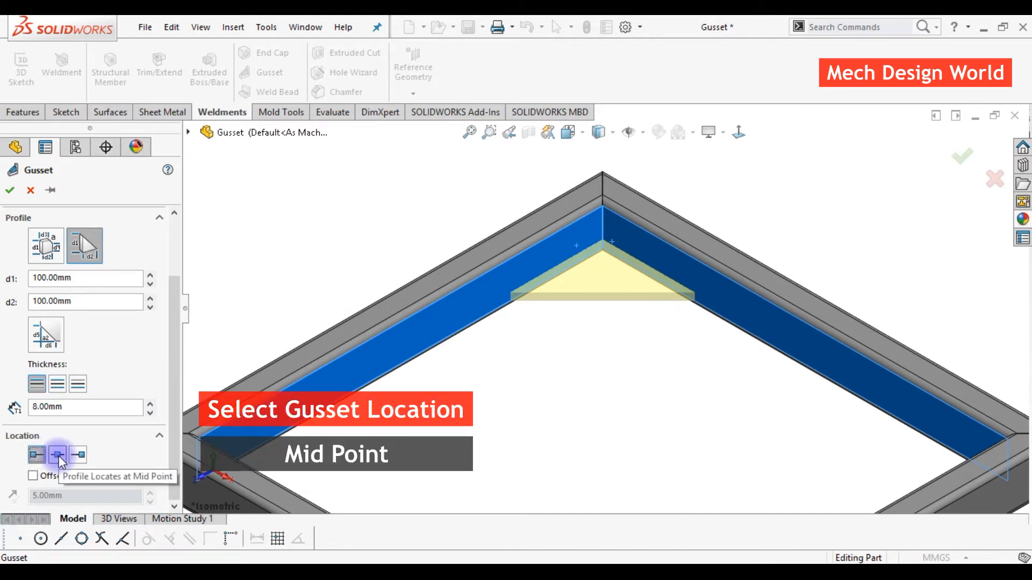
pyautogui.click(57, 456)
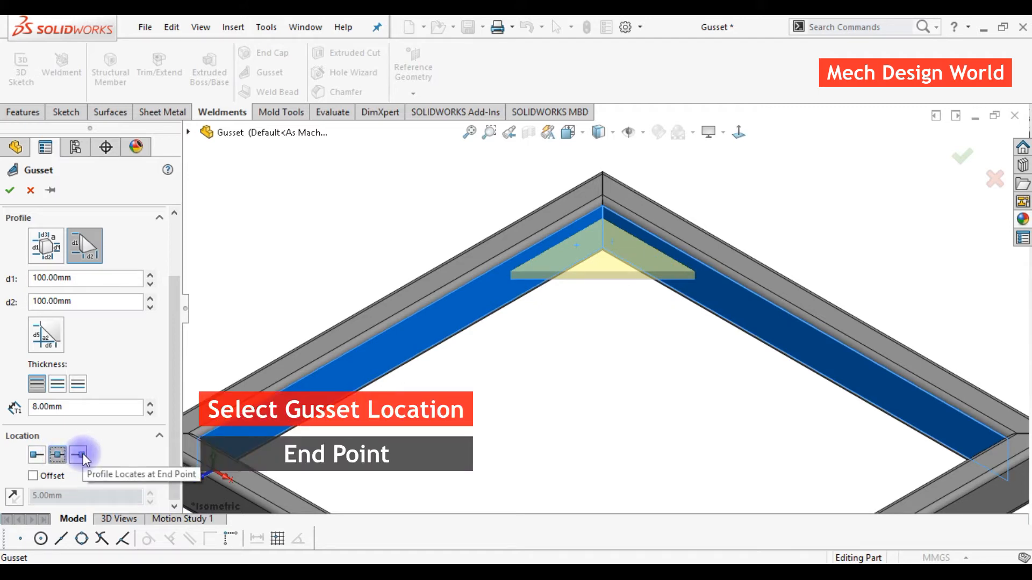
pyautogui.click(81, 454)
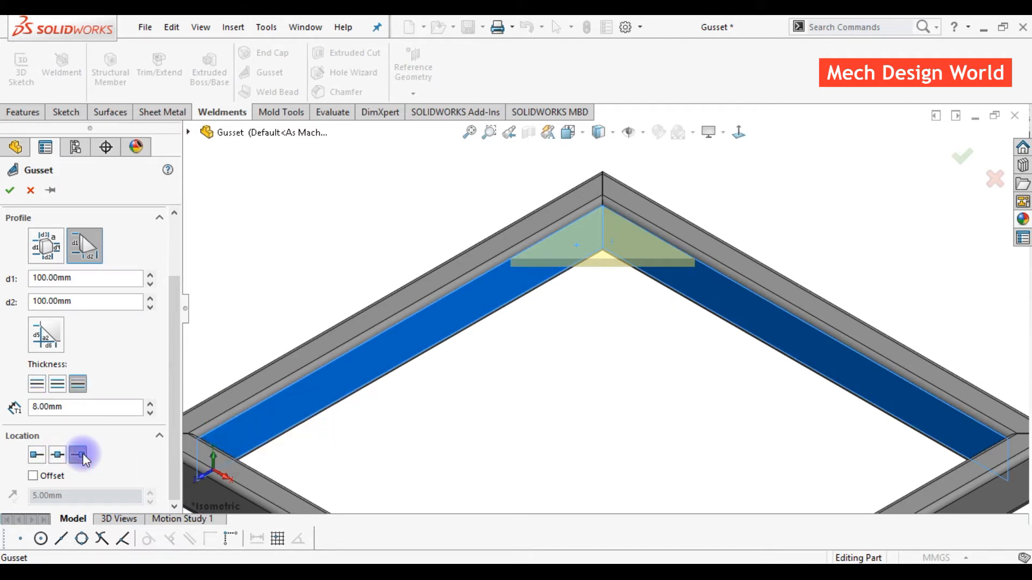
# - Create the gusset at the mid point location with a 5 mm offset enabled
pyautogui.click(53, 475)
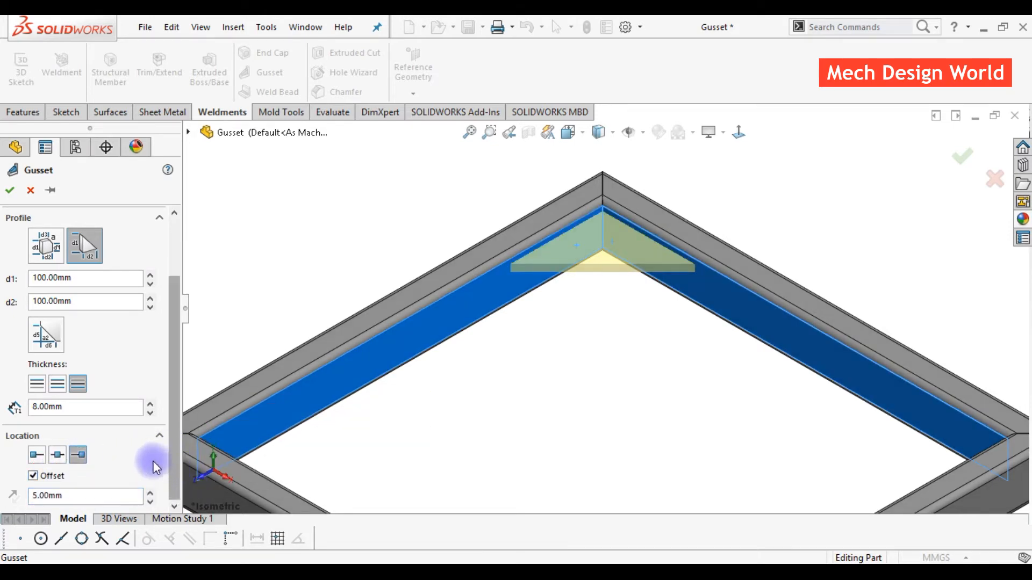
pyautogui.click(60, 461)
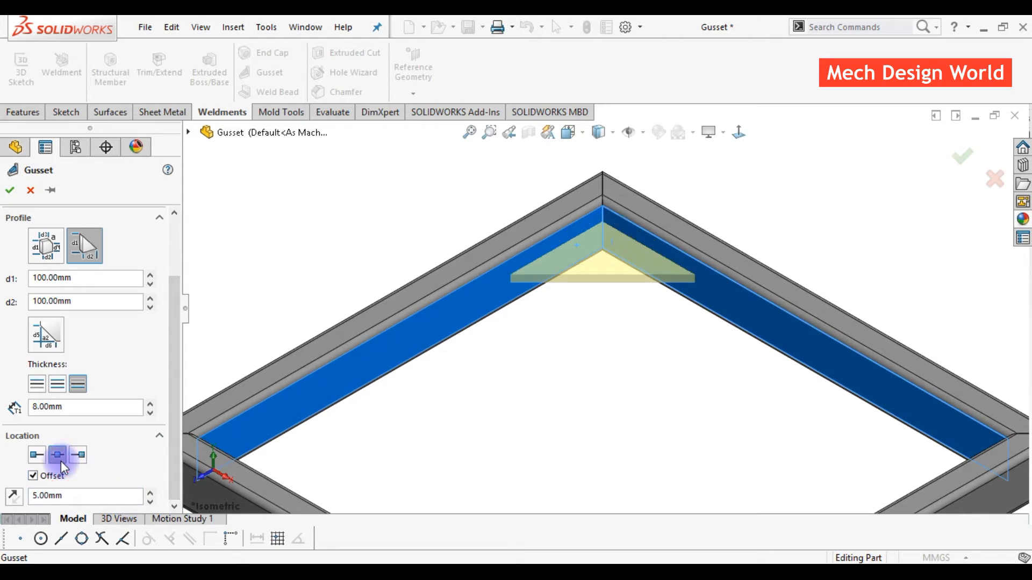
pyautogui.click(10, 192)
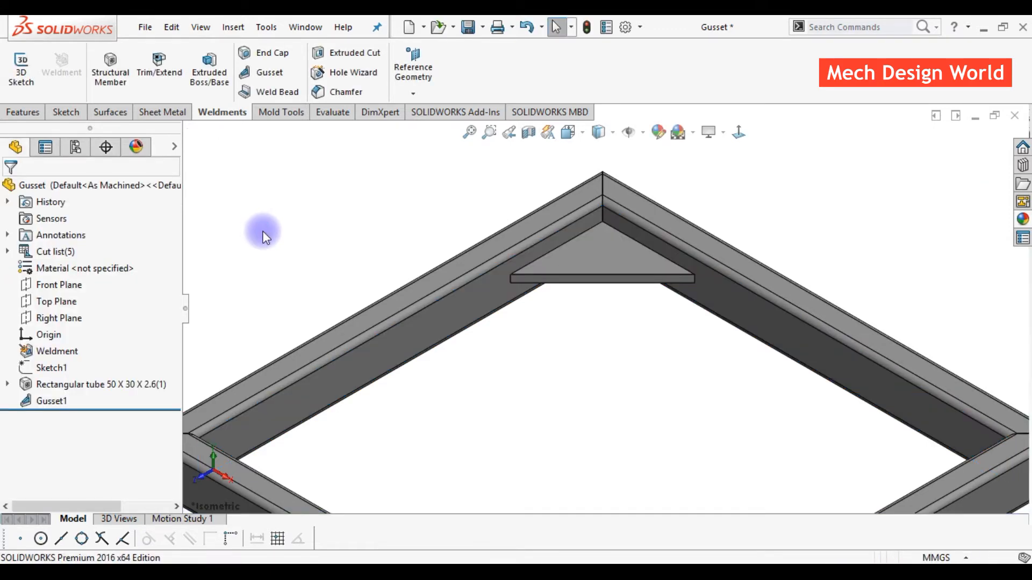
# - Start another gusset on the two inner tube faces meeting at the frame's far corner, which has no gusset
pyautogui.press('f')
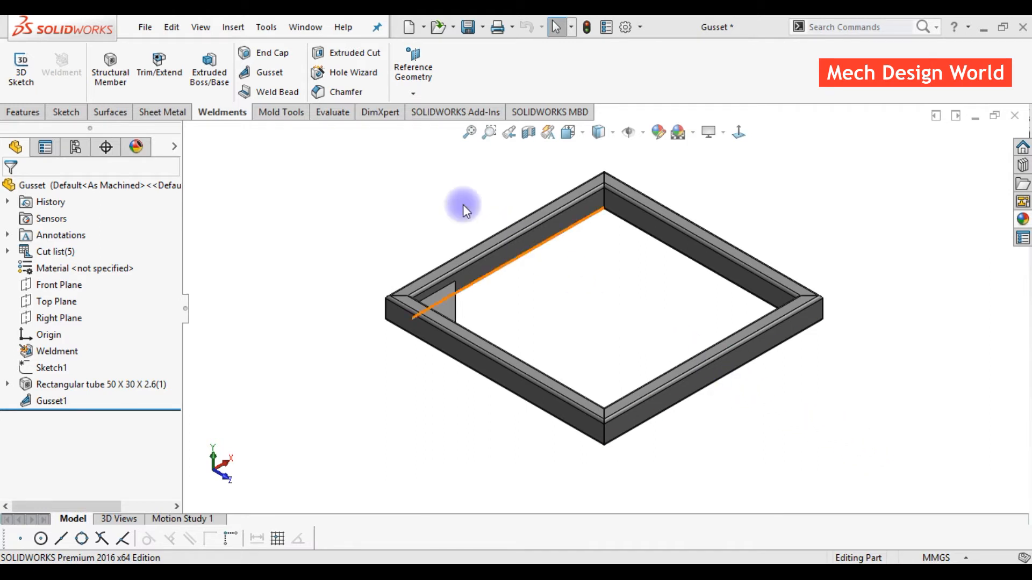
pyautogui.click(276, 73)
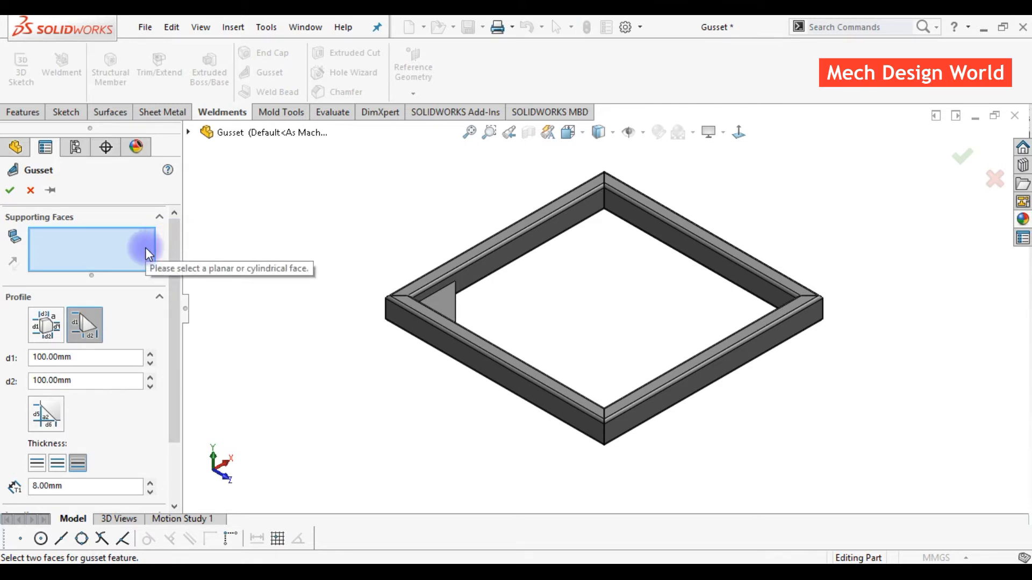
pyautogui.click(588, 212)
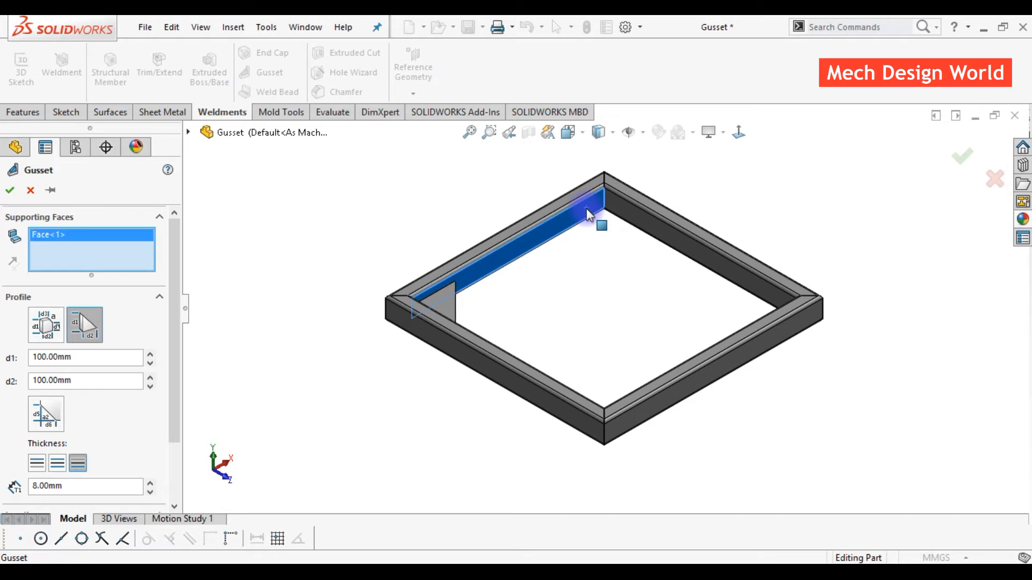
pyautogui.click(618, 215)
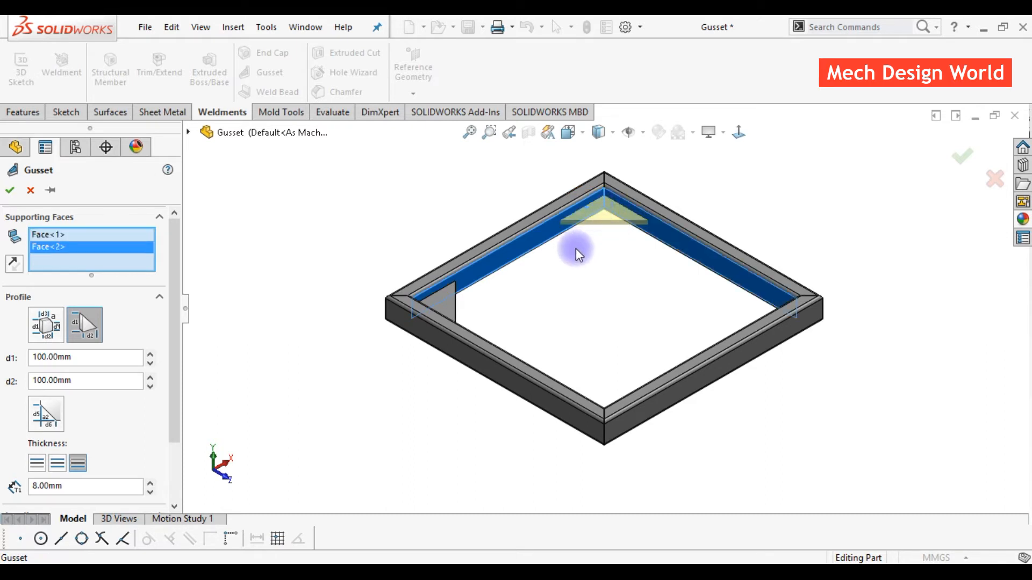
# - Switch the second gusset to the polygonal profile and set distances d1 and d2 to 75 mm
pyautogui.click(53, 335)
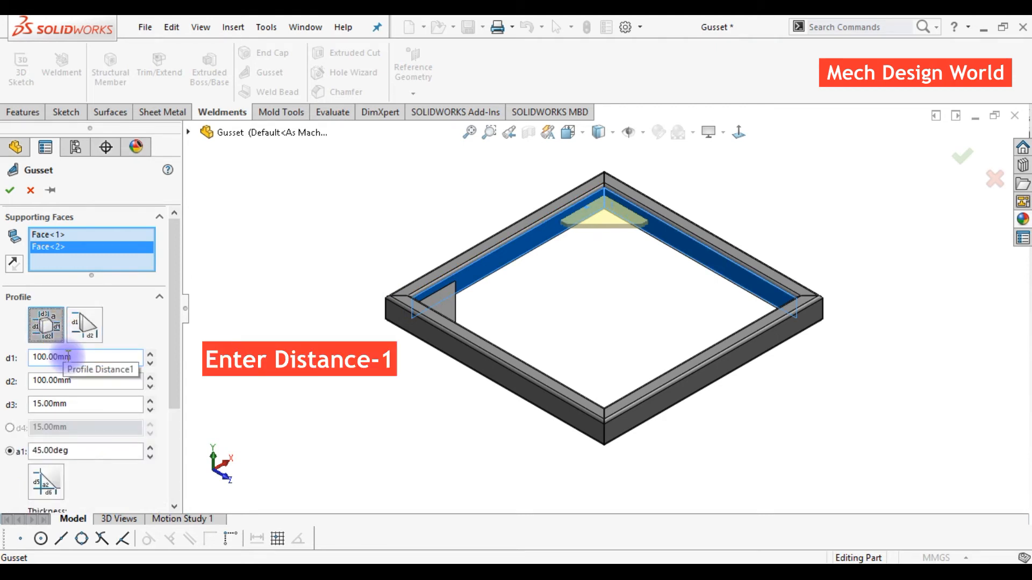
pyautogui.moveTo(74, 355); pyautogui.dragTo(42, 356)
pyautogui.write('7')
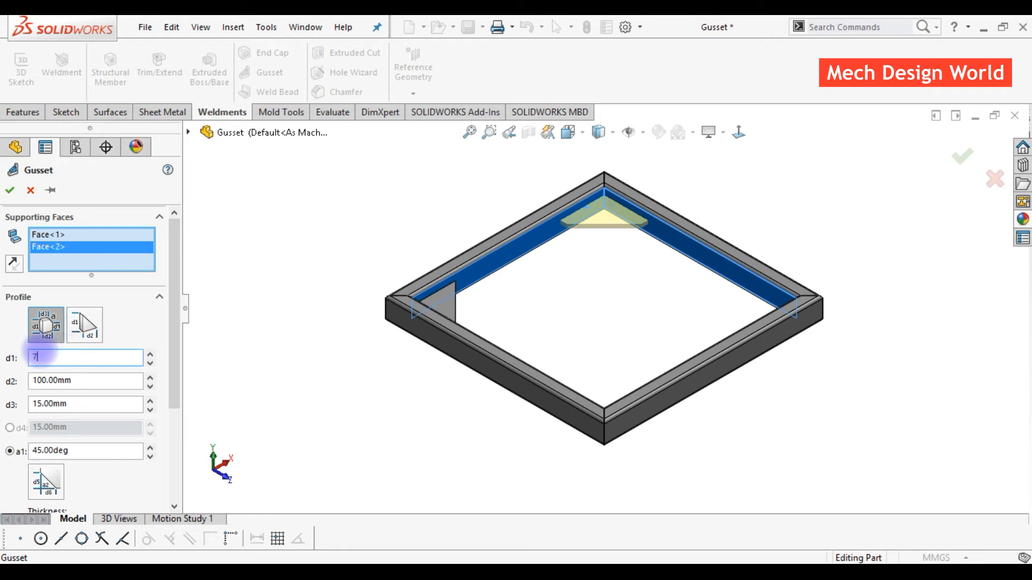
pyautogui.write('5')
pyautogui.press('Return')
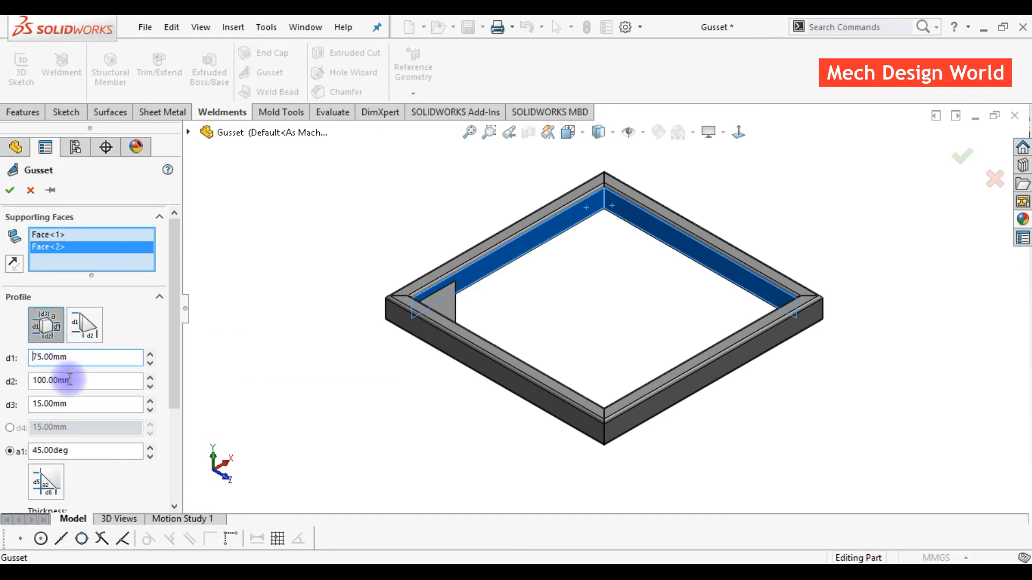
pyautogui.moveTo(77, 383); pyautogui.dragTo(36, 380)
pyautogui.write('75')
pyautogui.press('Return')
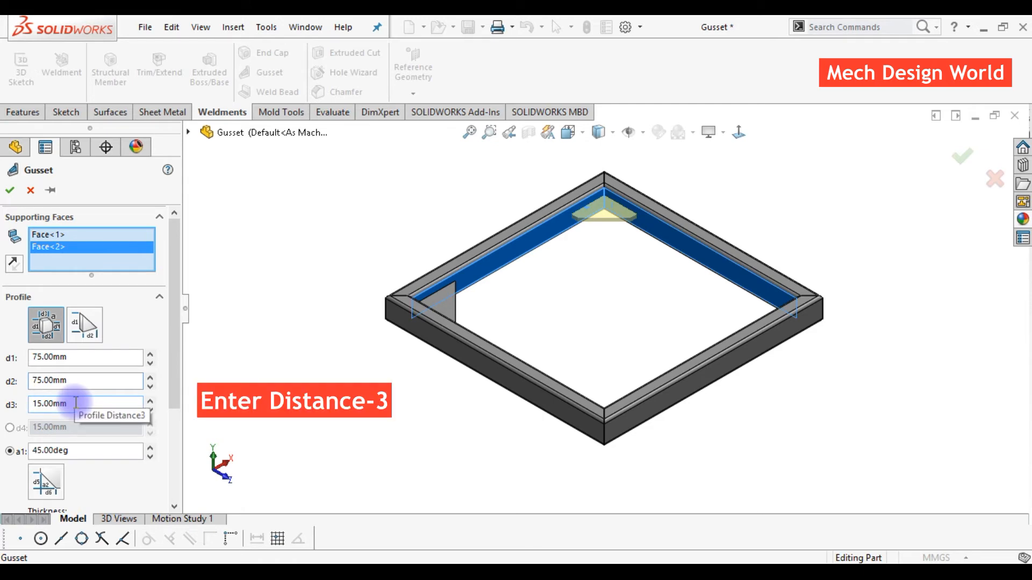
# - Set the polygonal profile's distance d3 to 20 mm and open its angle a1 for editing
pyautogui.moveTo(76, 403); pyautogui.dragTo(29, 402)
pyautogui.write('20')
pyautogui.press('Return')
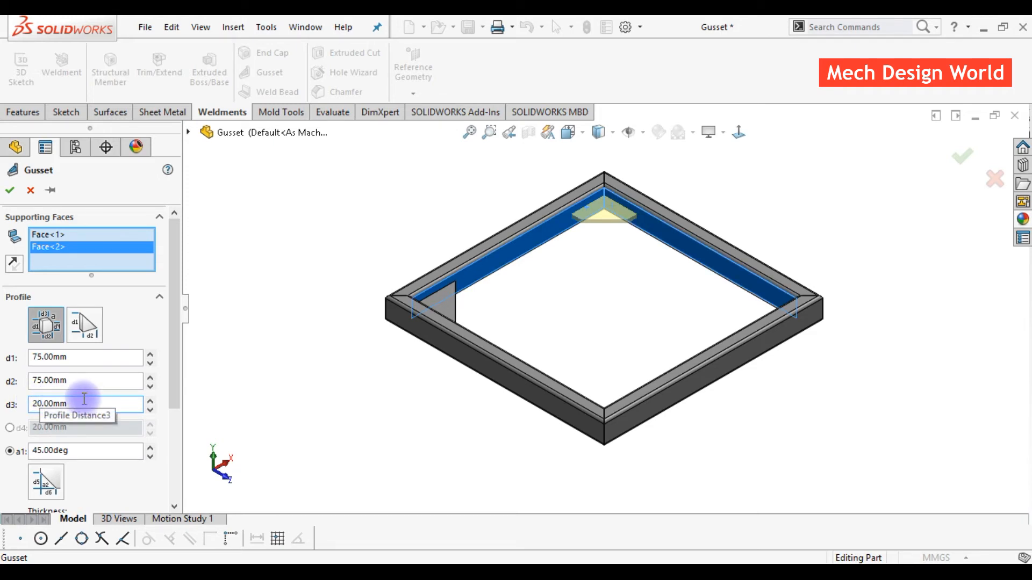
pyautogui.moveTo(176, 381); pyautogui.dragTo(173, 433)
pyautogui.click(76, 369)
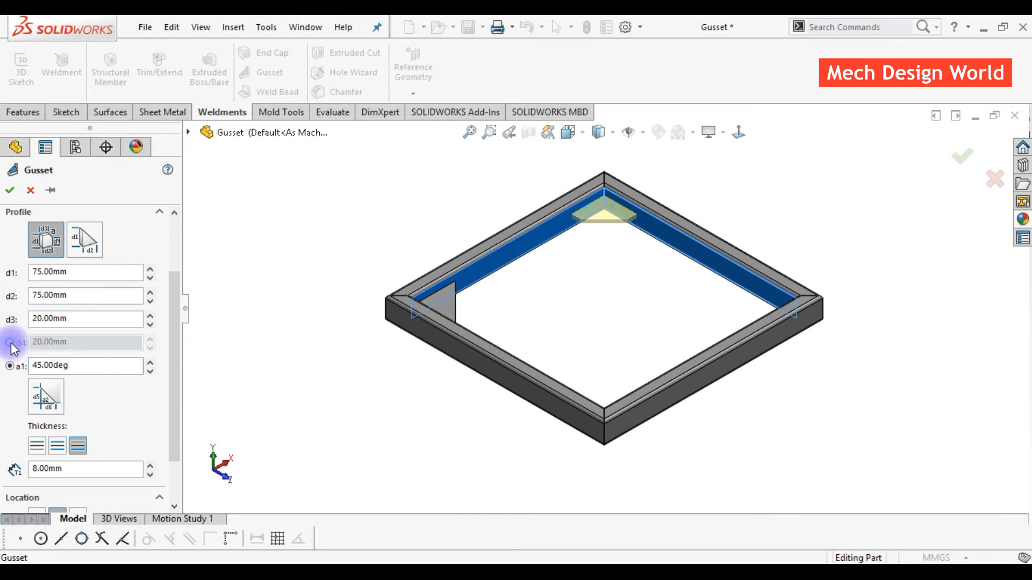
# - Try applying the polygonal gusset's thickness to both sides of its profile at the frame's far corner
pyautogui.click(57, 447)
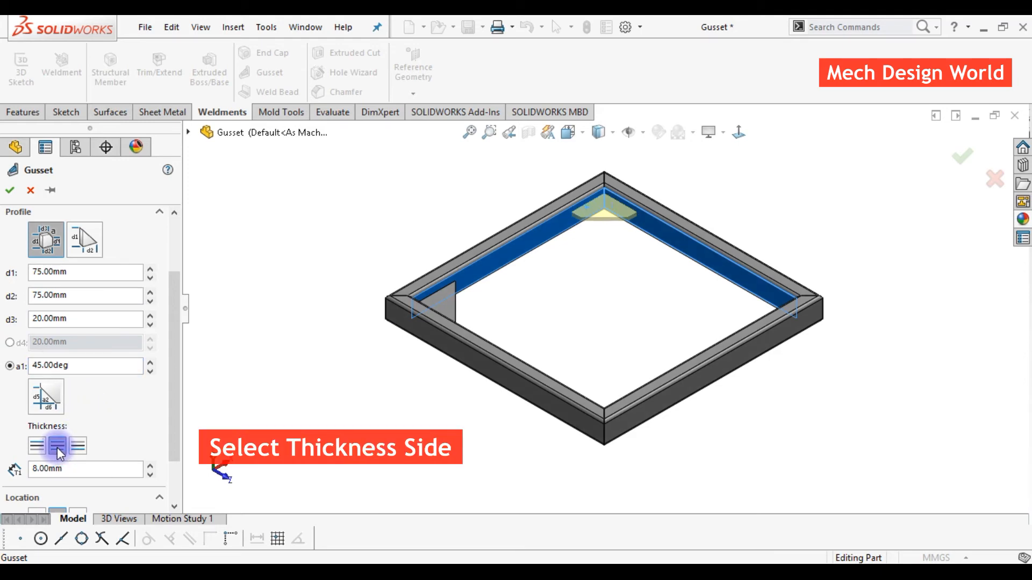
pyautogui.scroll(-2, 615, 196)
pyautogui.scroll(-5, 653, 192)
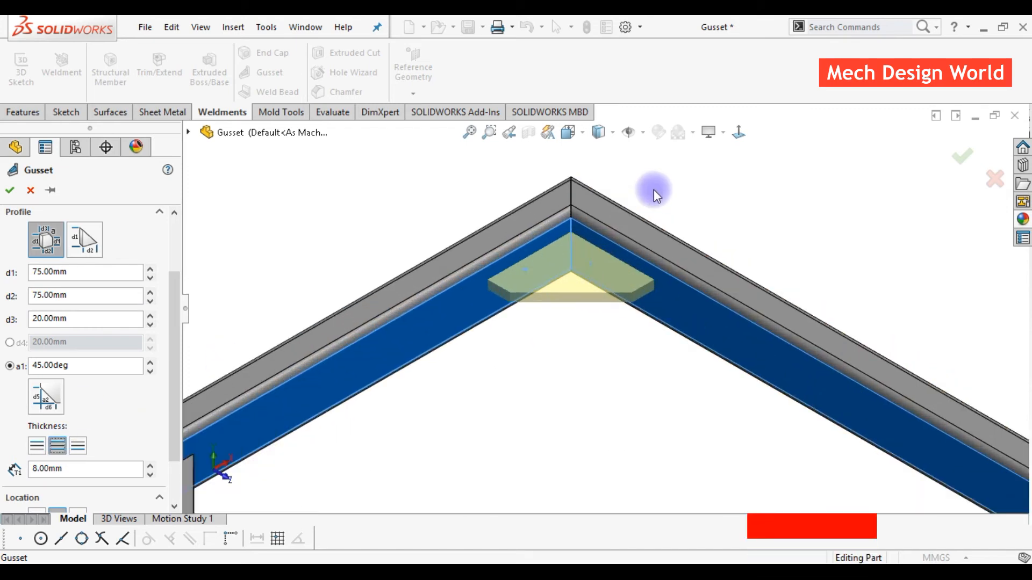
# - Try the start point, mid point and end point locations for the polygonal gusset
pyautogui.moveTo(169, 415); pyautogui.dragTo(169, 462)
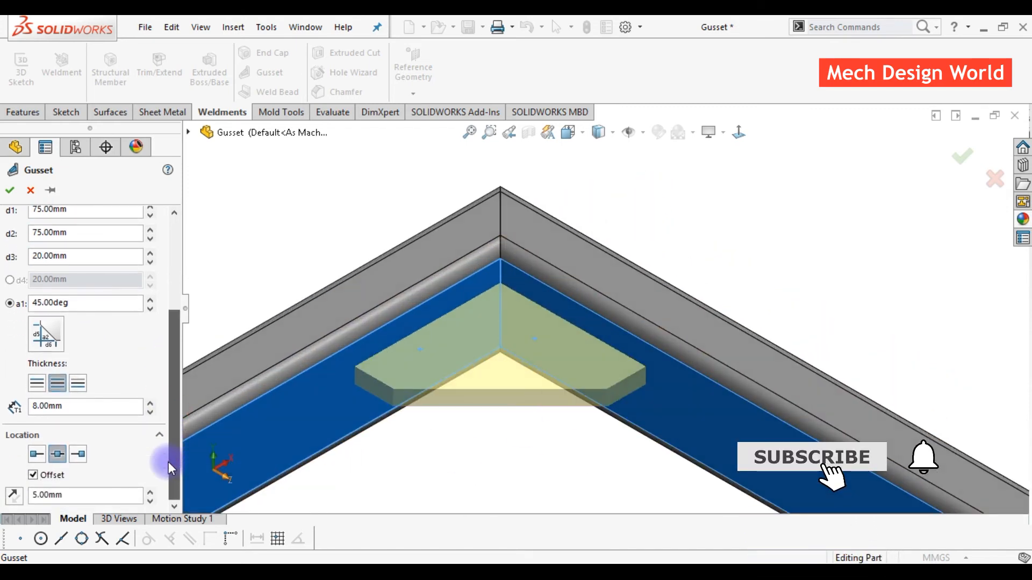
pyautogui.click(36, 455)
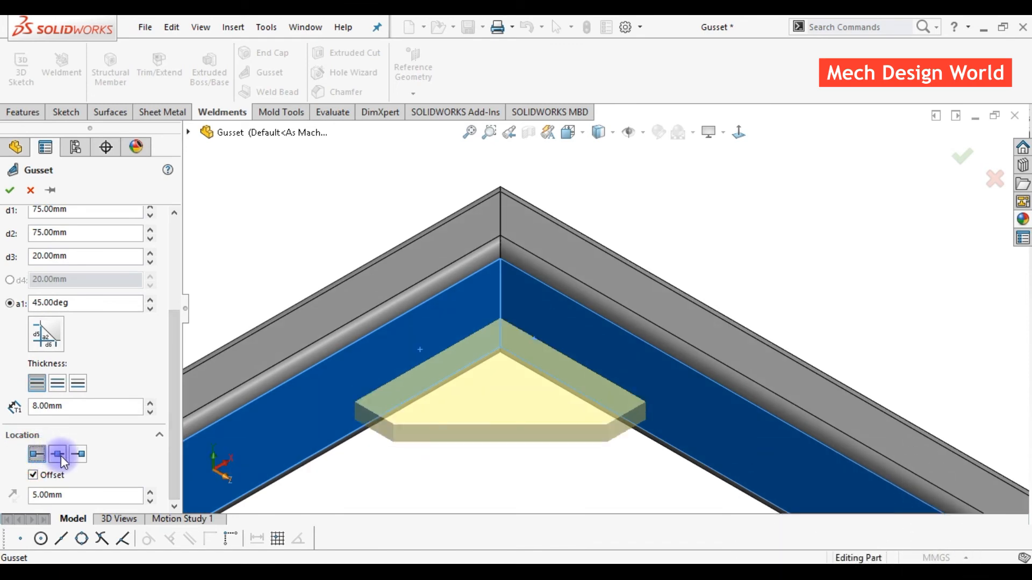
pyautogui.click(60, 456)
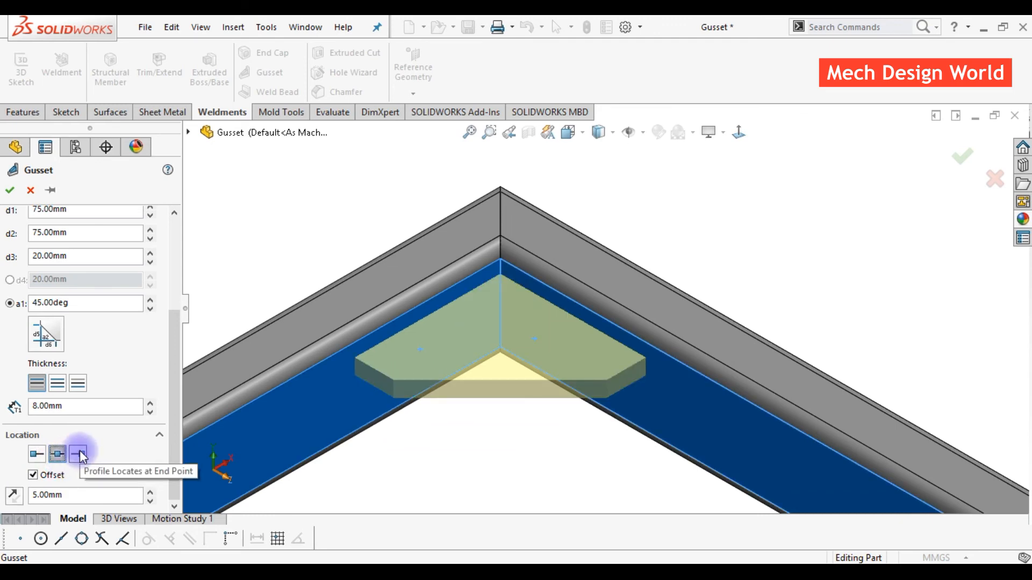
pyautogui.click(80, 455)
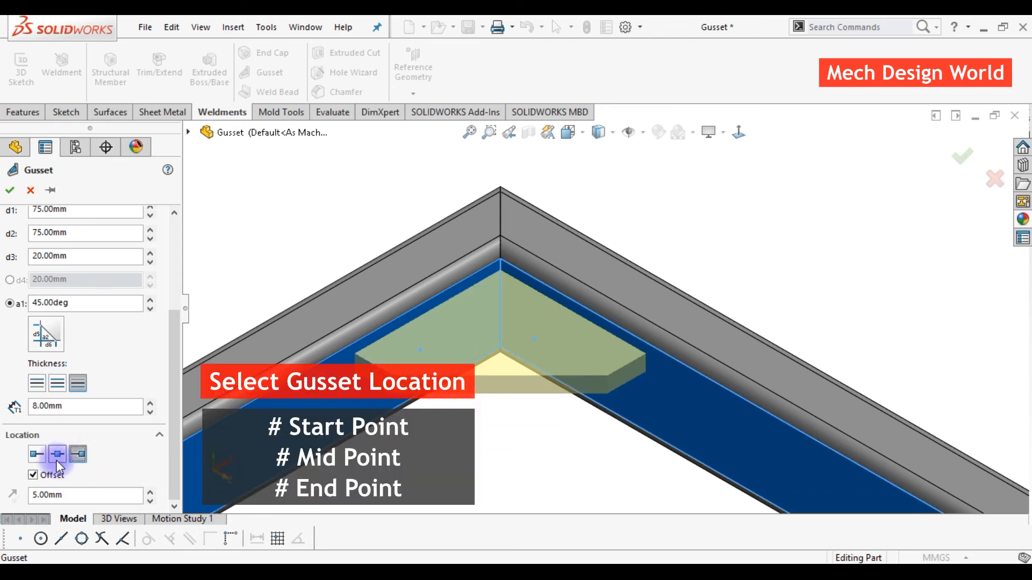
# - Disable the offset, locate the polygonal gusset at the mid point and create it in the frame's far corner
pyautogui.click(33, 474)
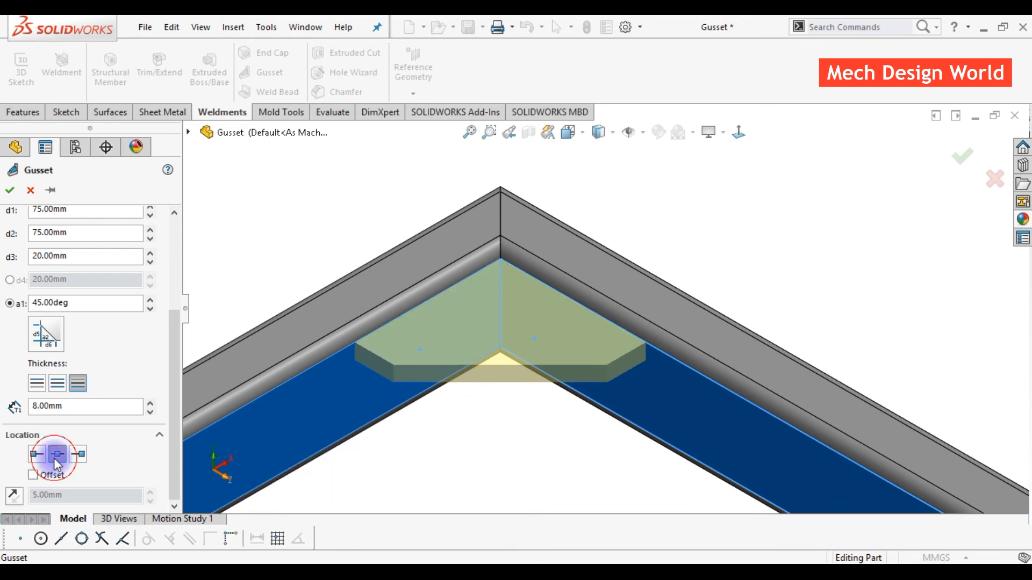
pyautogui.click(53, 458)
pyautogui.click(176, 434)
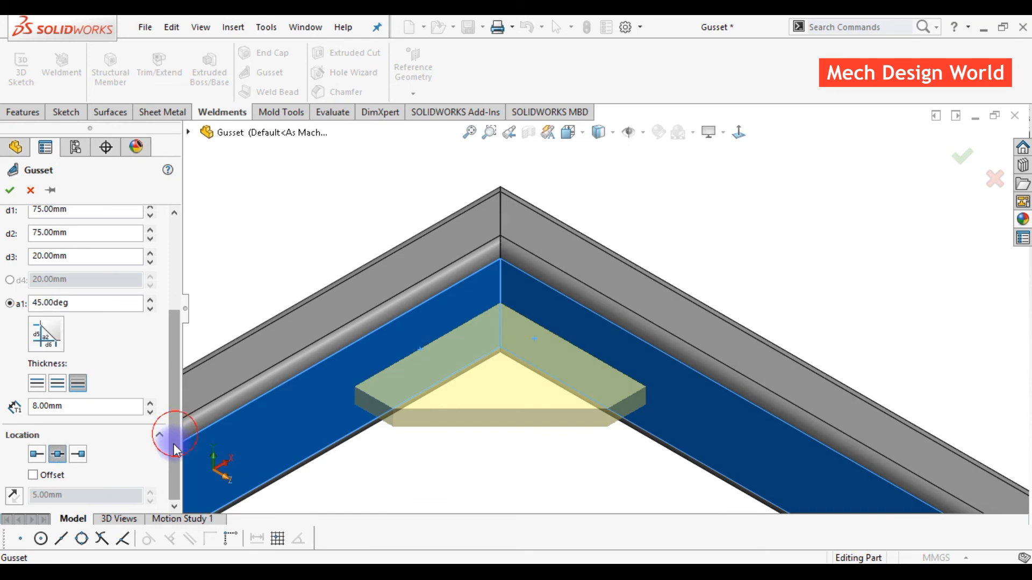
pyautogui.click(12, 193)
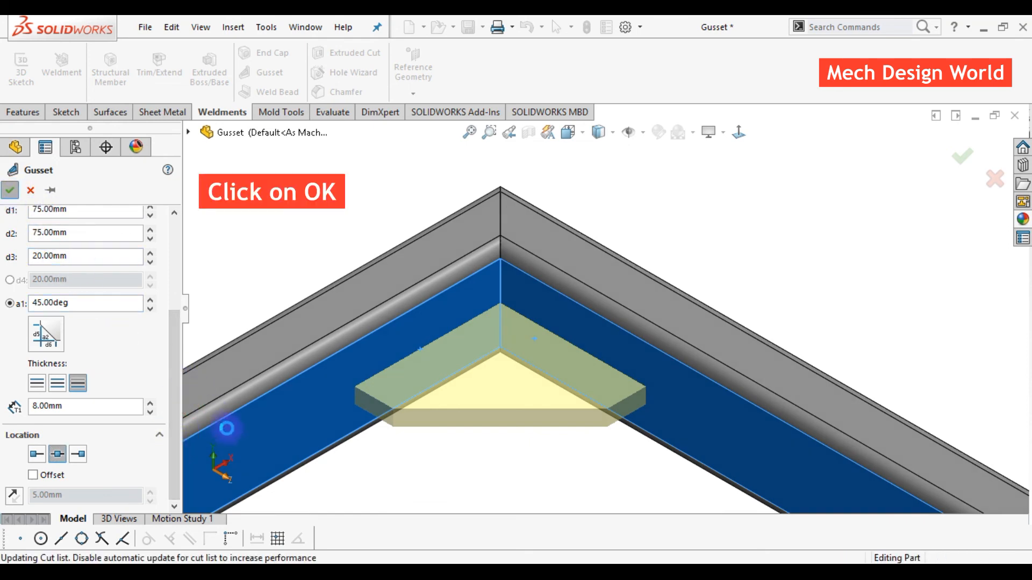
pyautogui.click(416, 479)
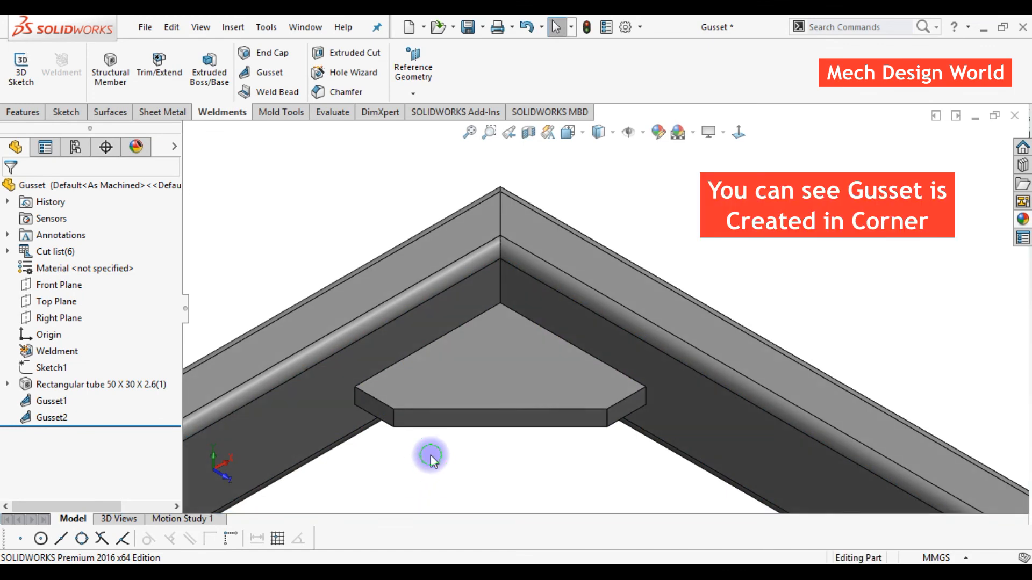
pyautogui.press('f')
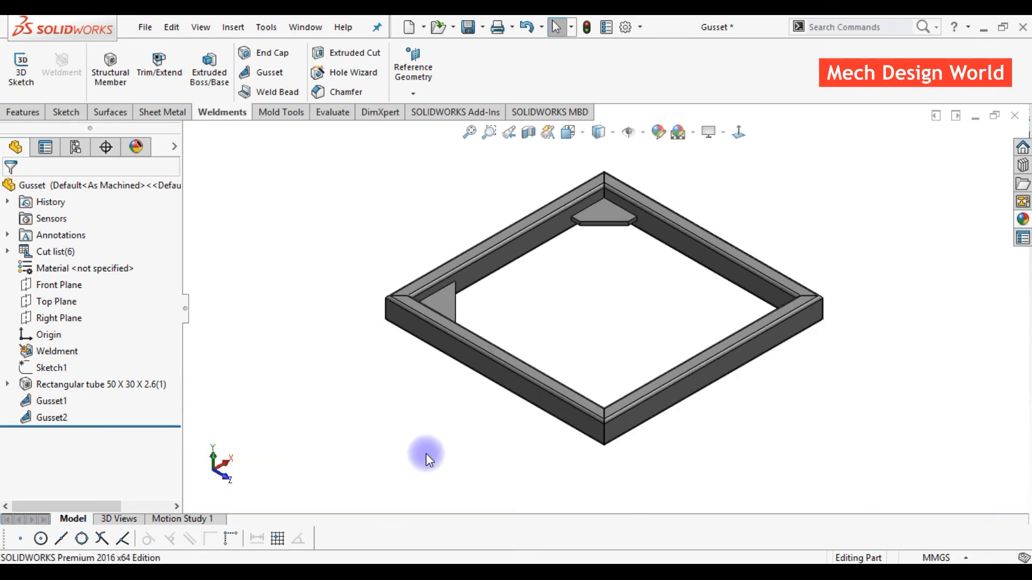